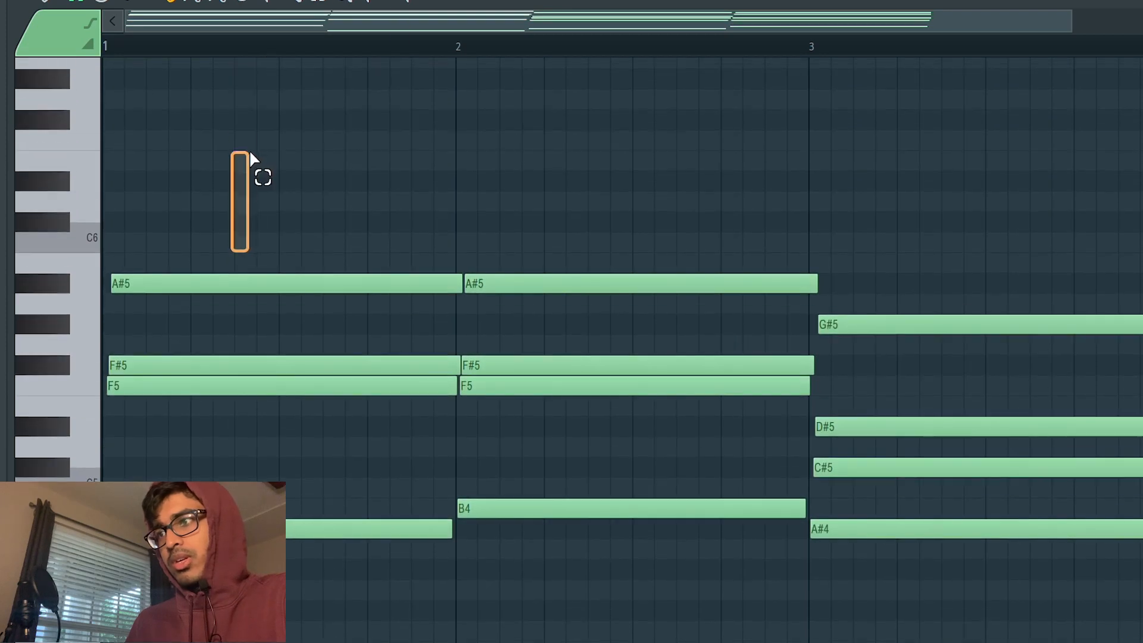
Examine the LABS chord notes across the first four bars in the piano roll, and hide the mixer
scroll(227, 217, down, 1)
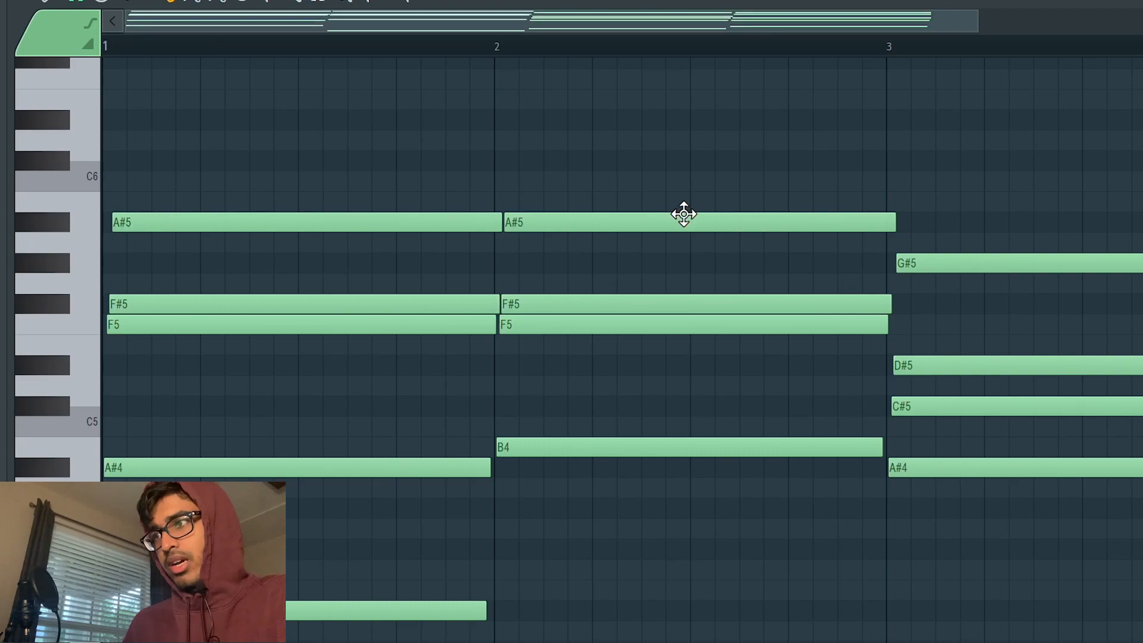
scroll(683, 214, down, 3)
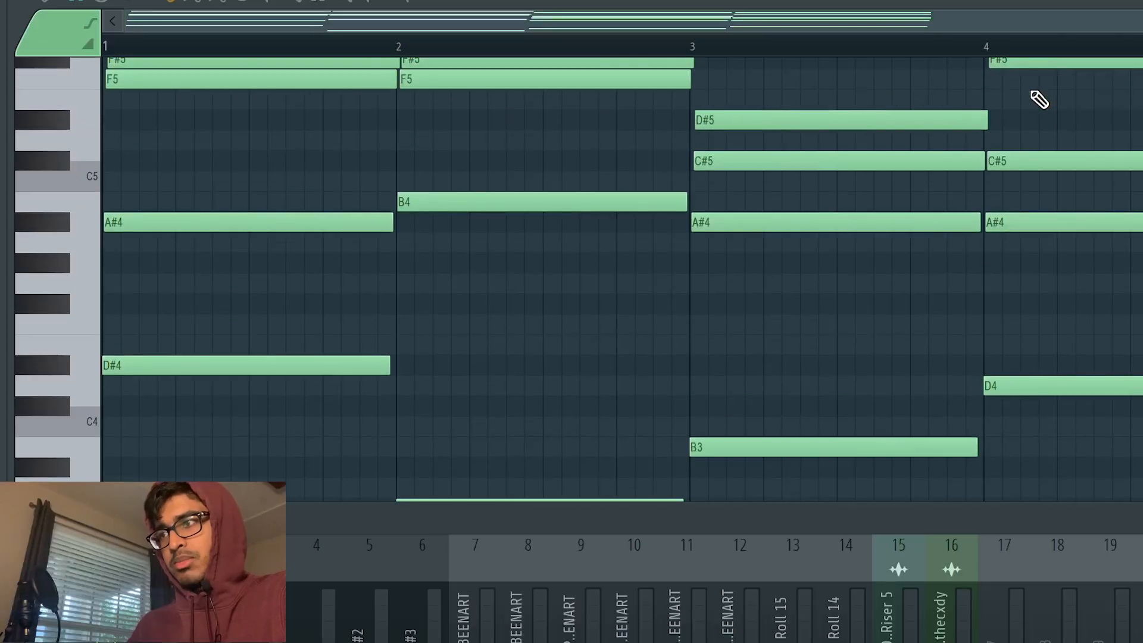
scroll(1036, 97, up, 2)
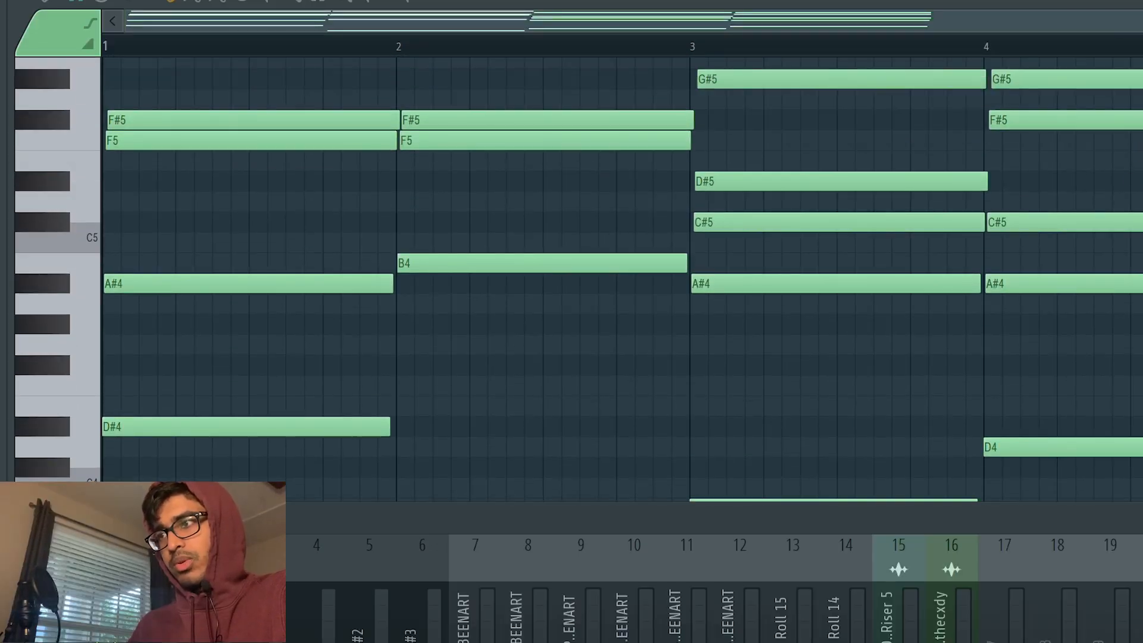
key(F9)
scroll(622, 333, up, 3)
scroll(622, 334, down, 1)
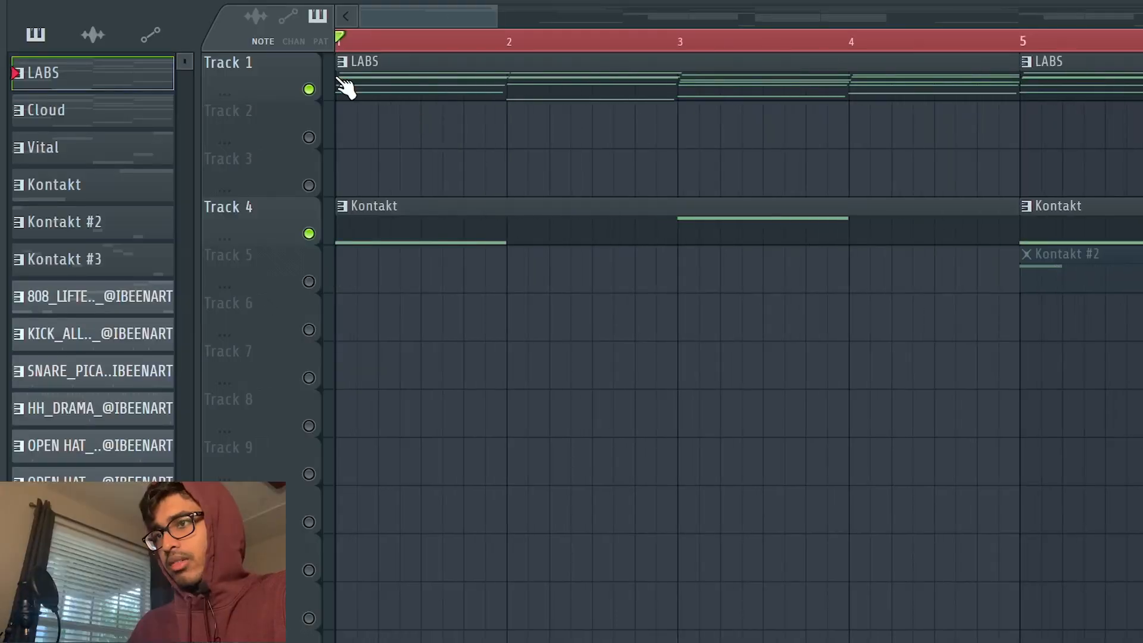
Review the Kontakt channel's Fruity parametric EQ 2 and Fruity Reeverb 2 effects, and close both plugin windows
ctrl+scroll(445, 192, down, 2)
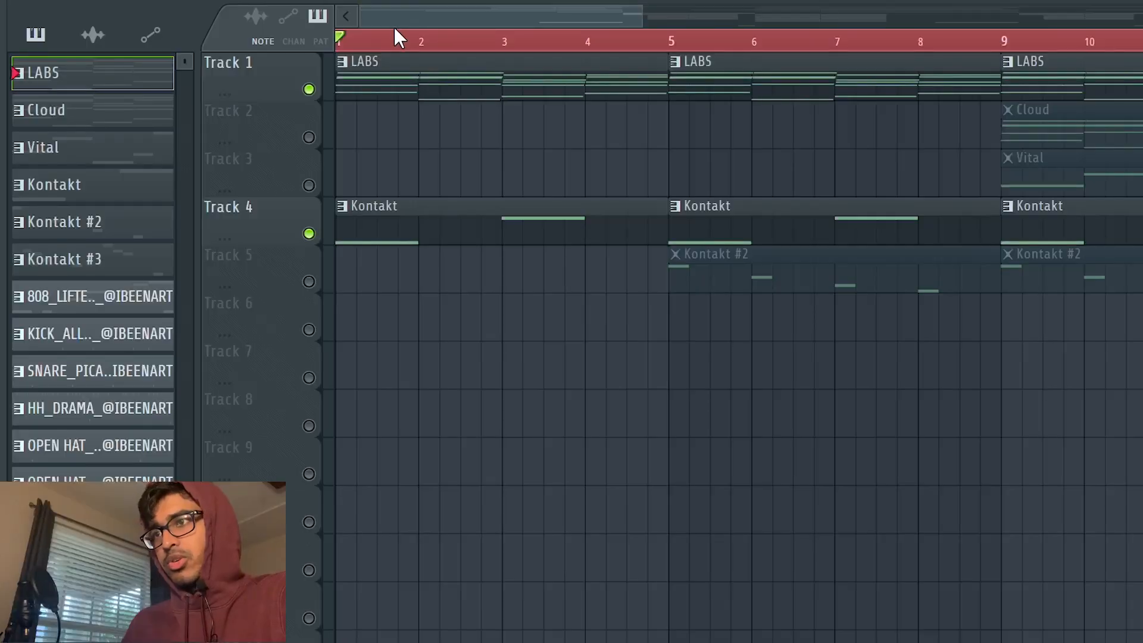
scroll(388, 262, up, 3)
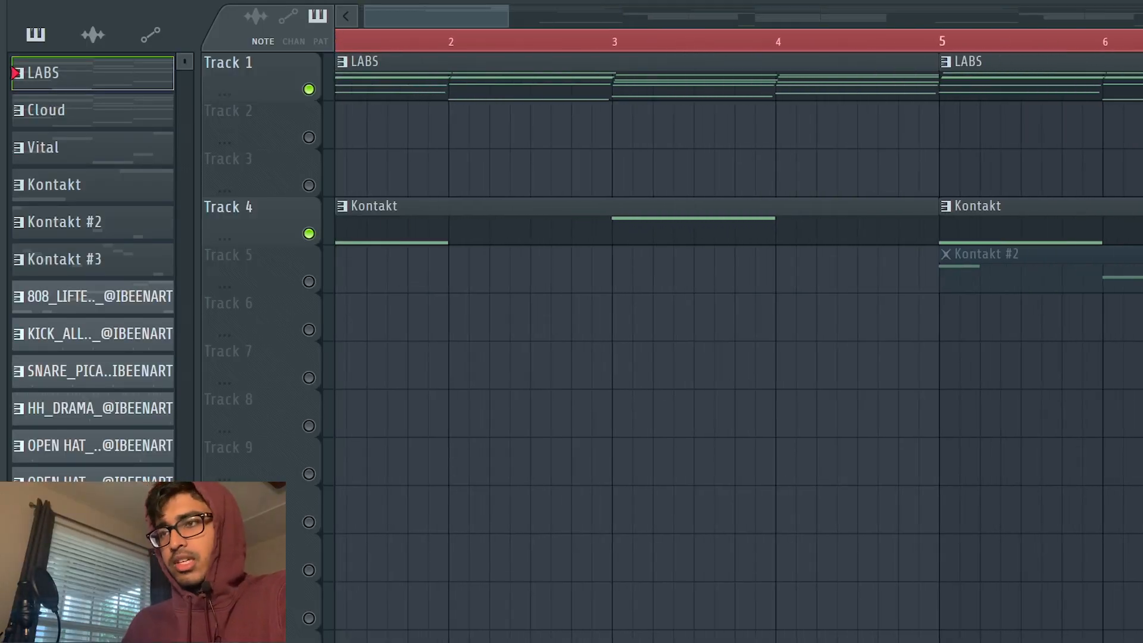
key(F6)
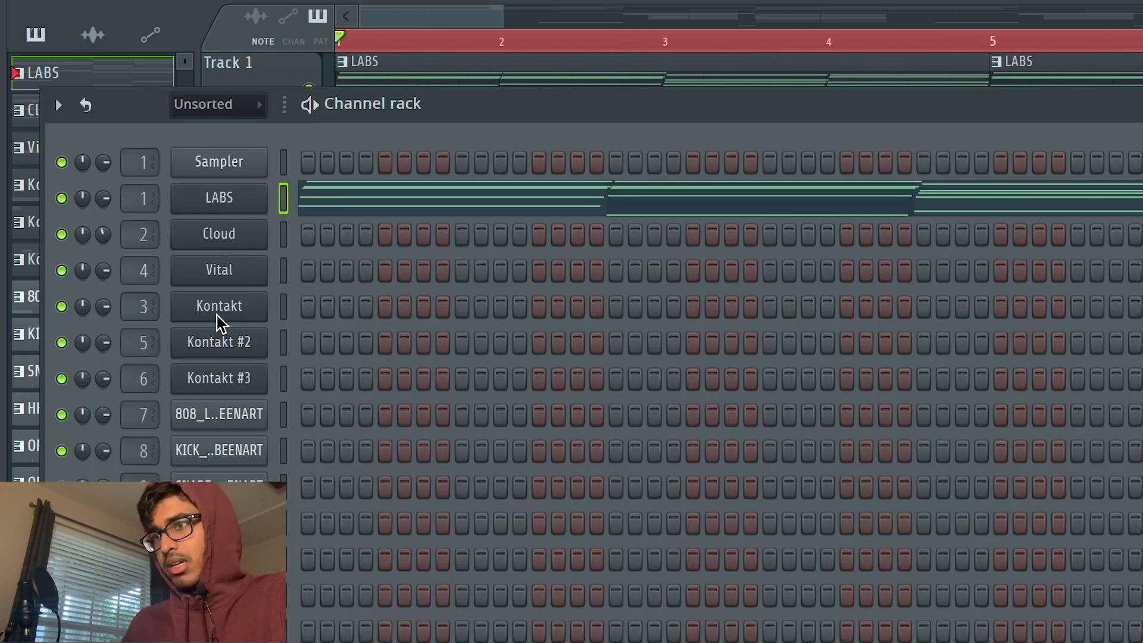
key(Tab)
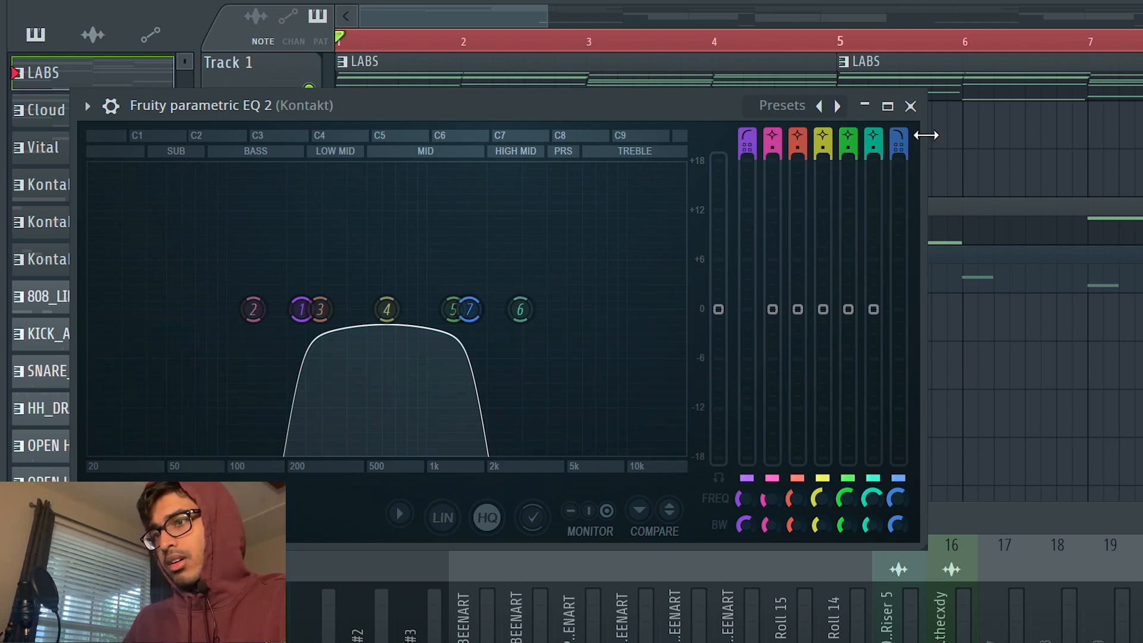
click(910, 106)
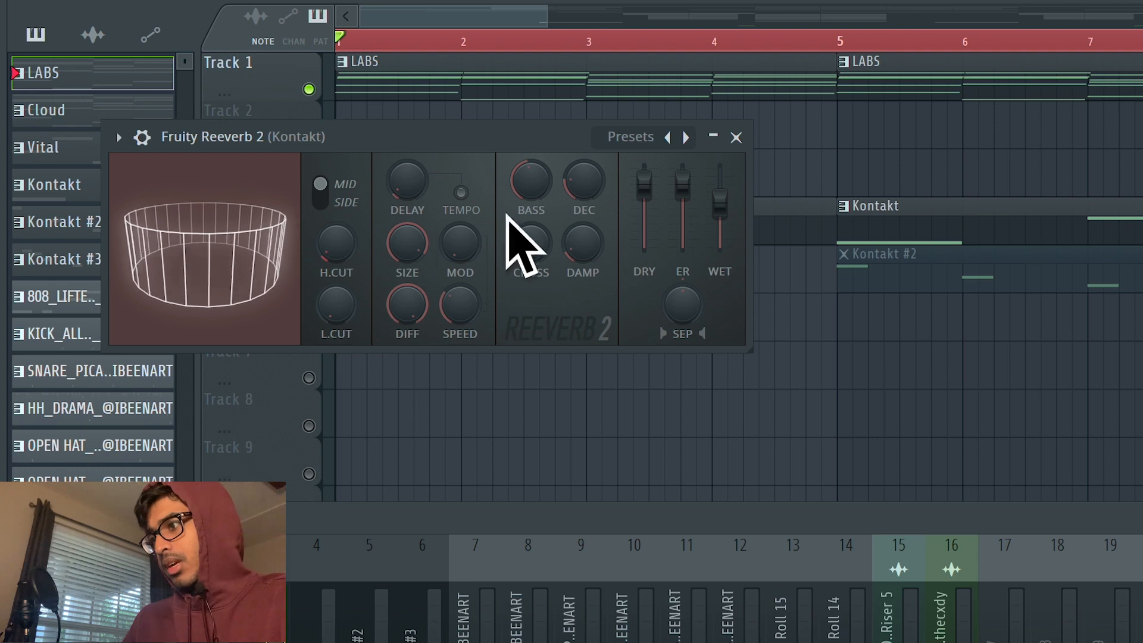
click(733, 136)
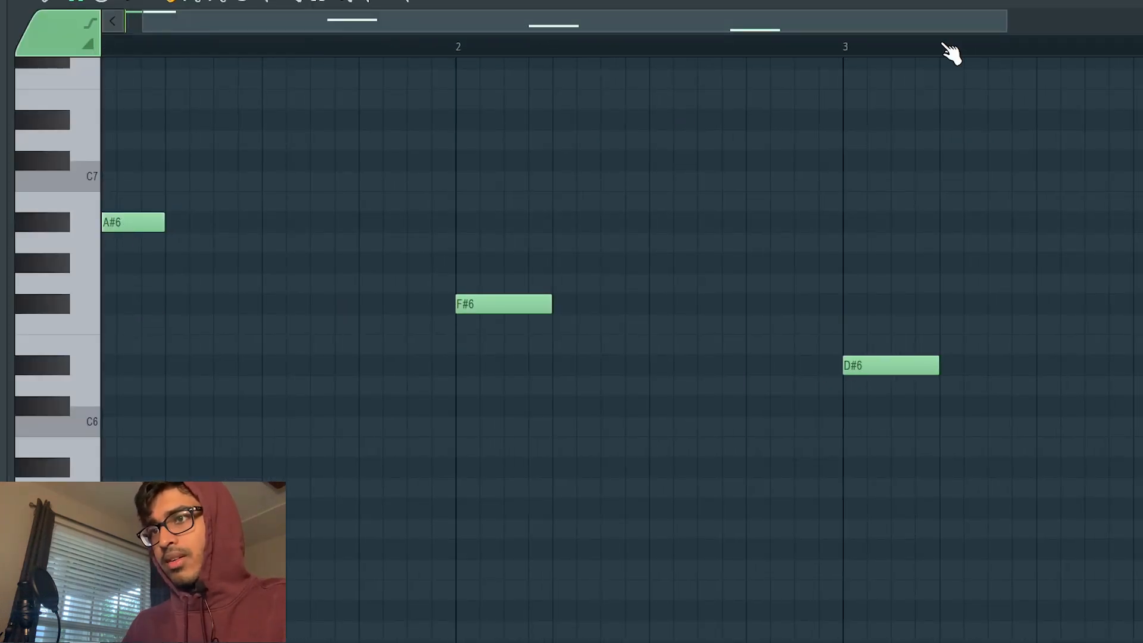
Open the Kontakt #2 instrument from the channel rack to view its loaded sound, and close its window
key(F6)
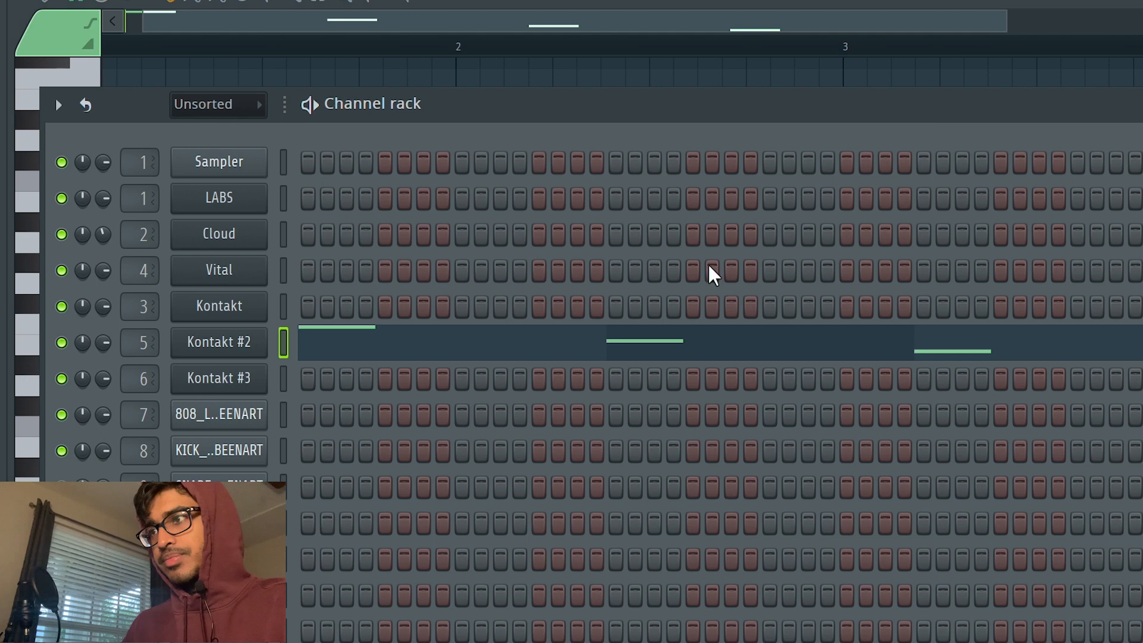
click(227, 345)
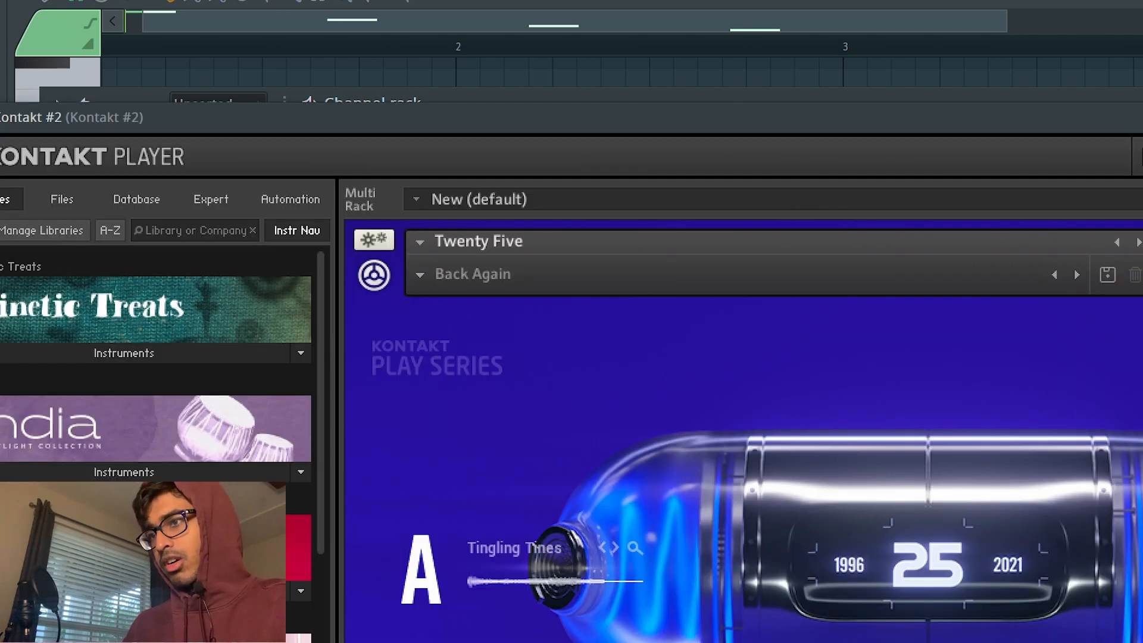
key(Escape)
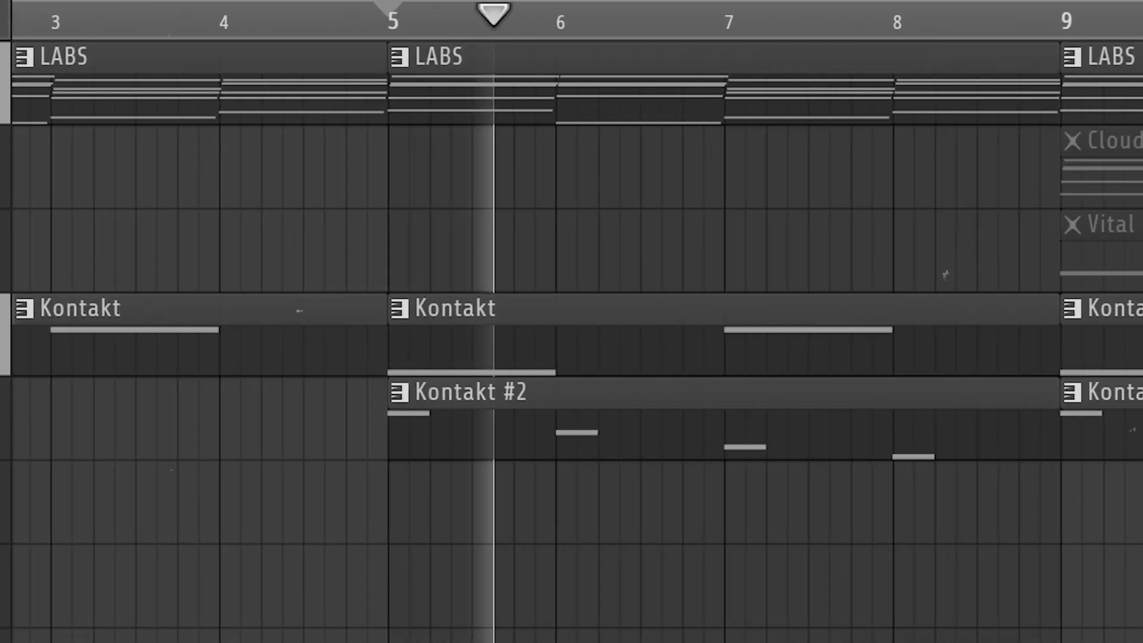
Open the Cloud pattern on Track 2 at bar 9 in the piano roll and examine its chord notes
scroll(572, 322, up, 2)
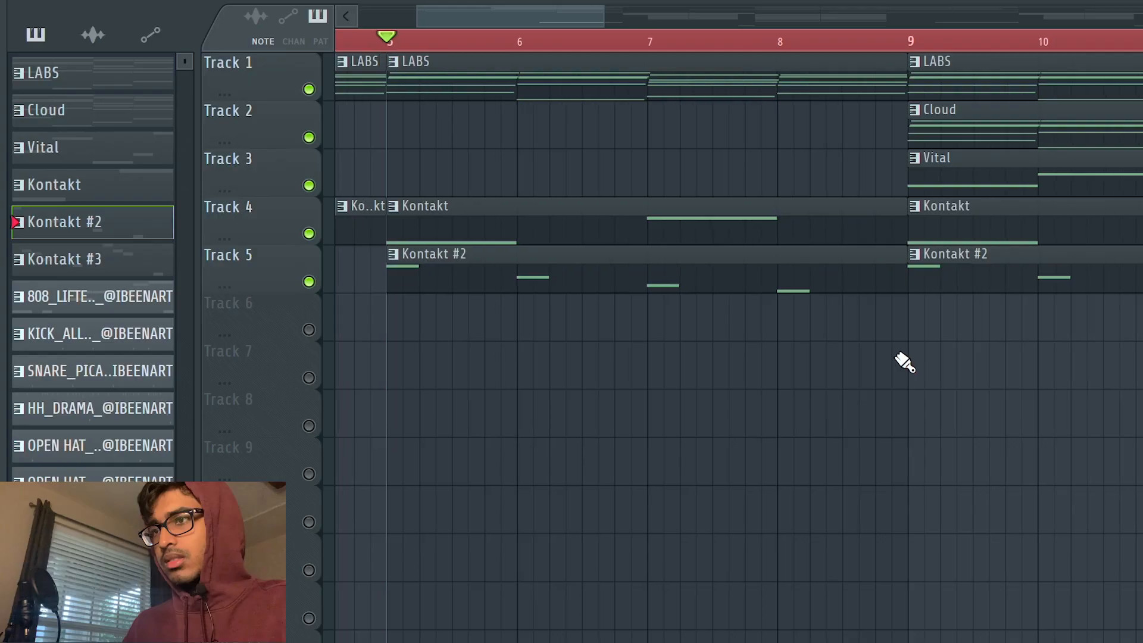
scroll(902, 360, down, 2)
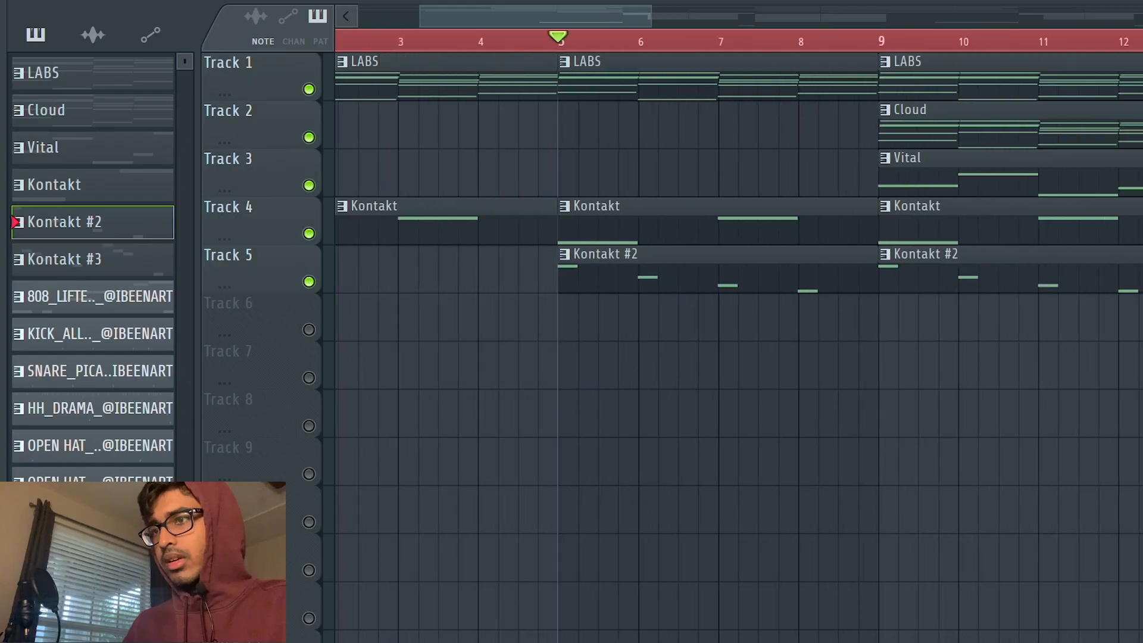
scroll(834, 131, up, 2)
double_click(834, 132)
scroll(843, 379, down, 2)
drag(1137, 130, 125, 640)
key(ctrl+d)
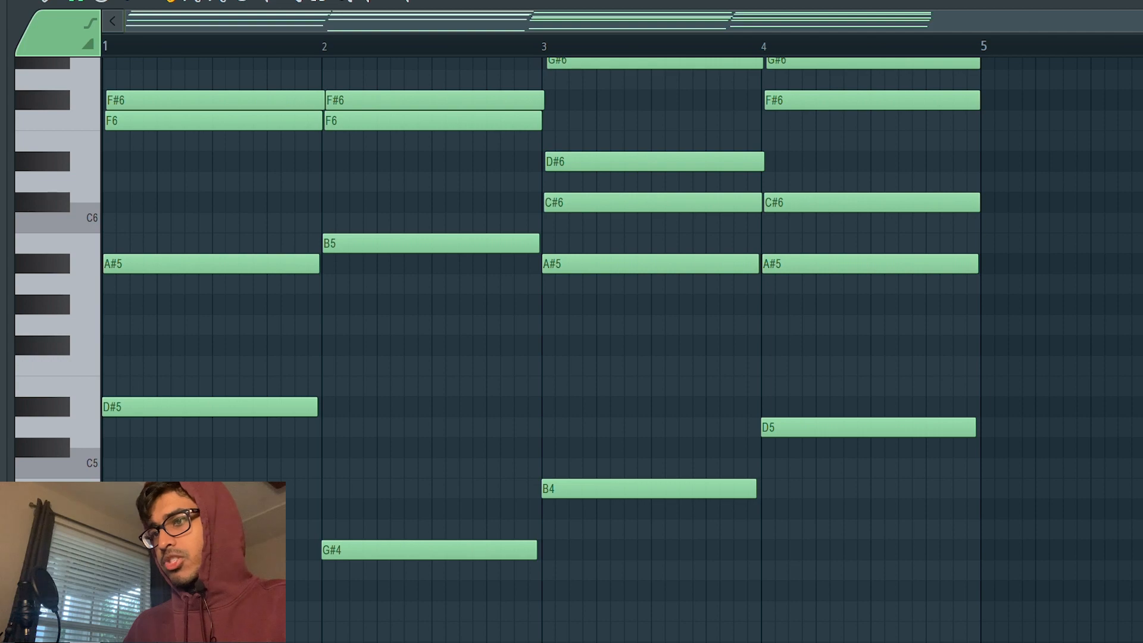
View the Cloud channel's Sytrus synth settings, shift the plugin window slightly, and close it
scroll(1123, 340, up, 1)
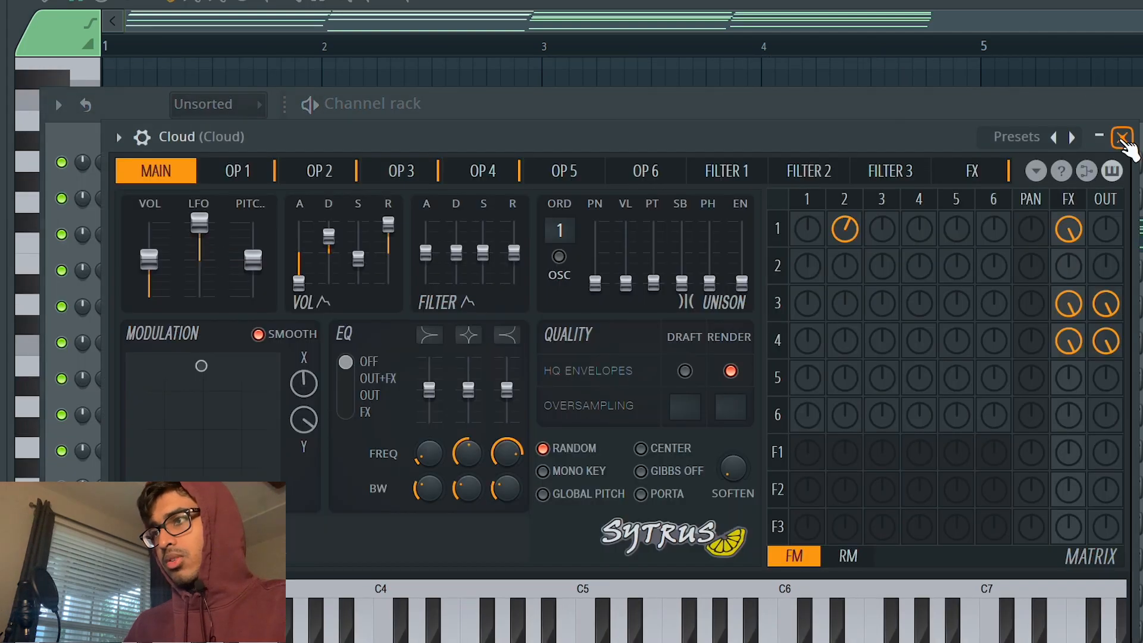
drag(344, 141, 407, 192)
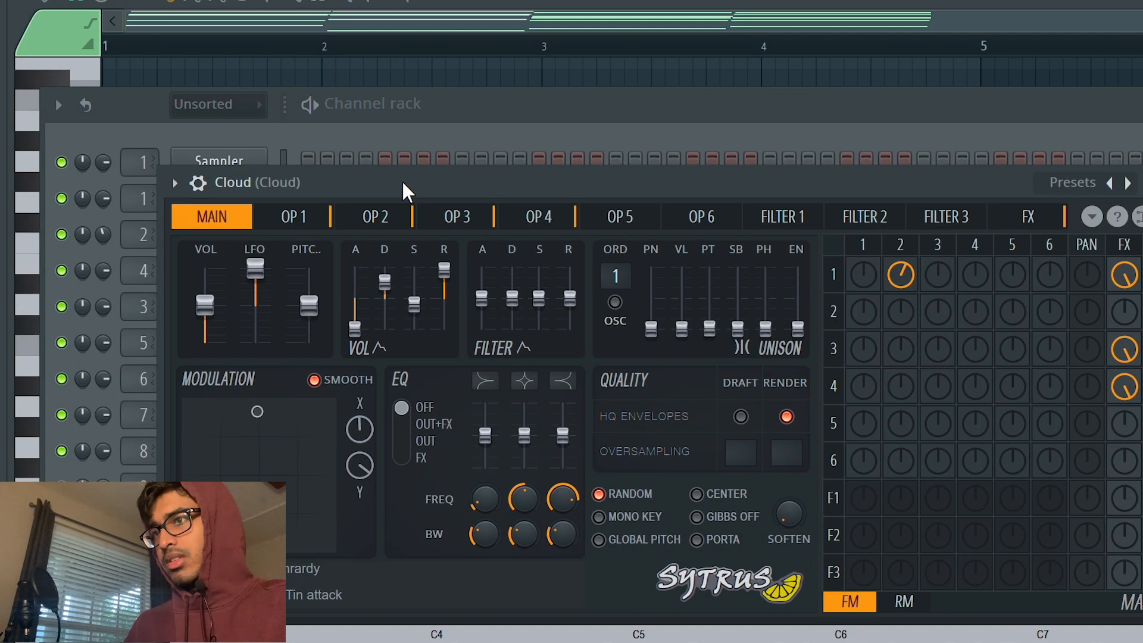
key(Escape)
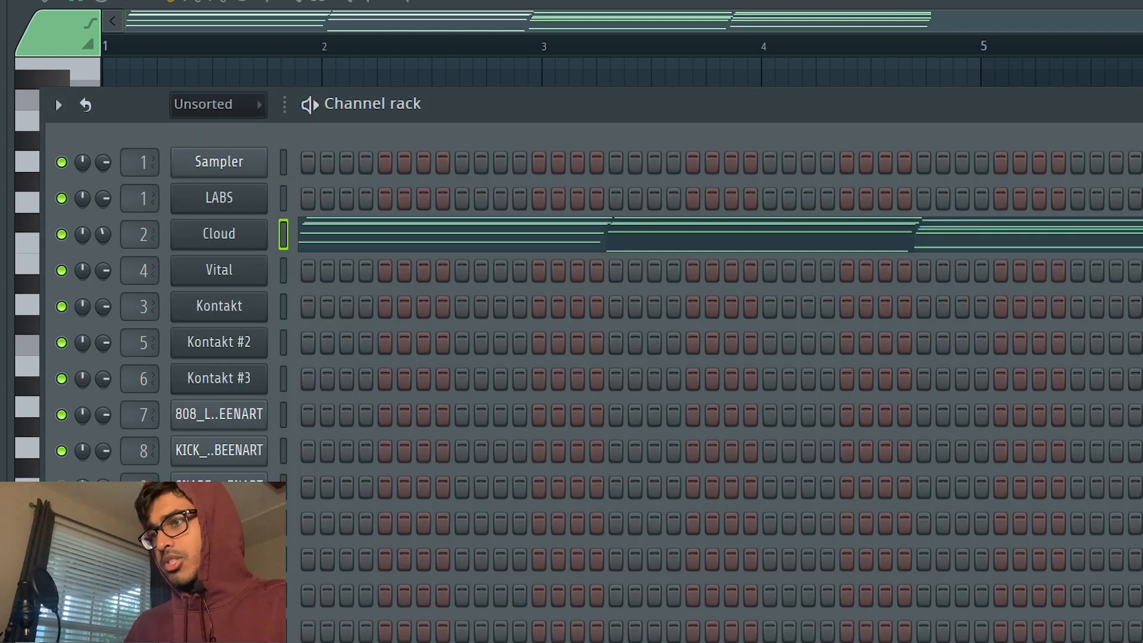
Return to the playlist and open the Vital pattern on Track 3 at bar 9
click(856, 0)
key(F5)
scroll(712, 285, up, 3)
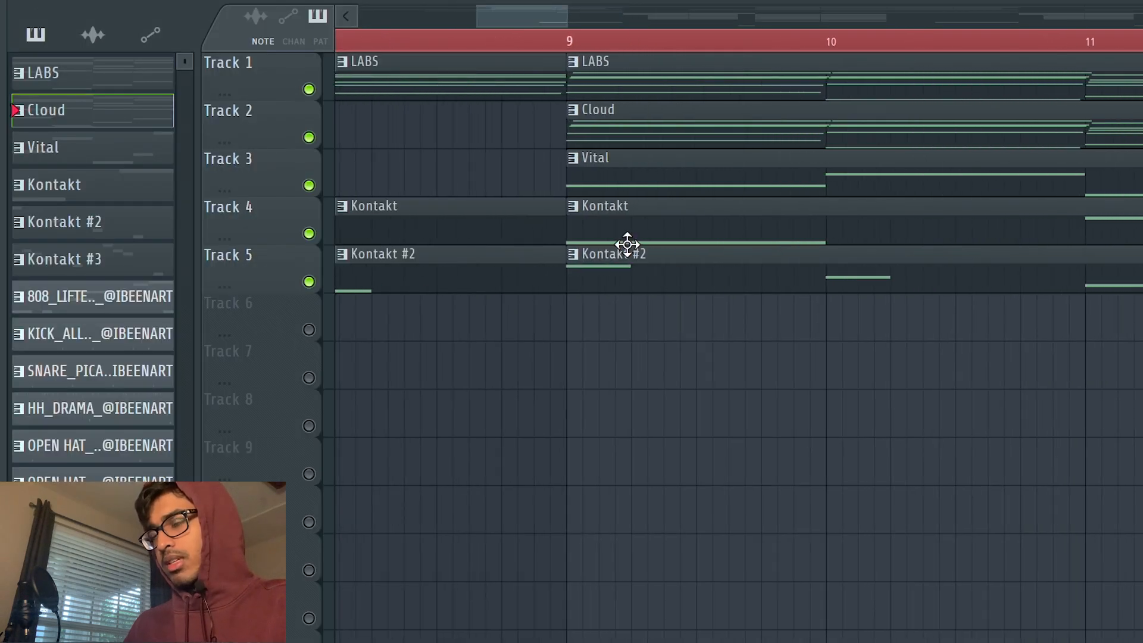
double_click(637, 182)
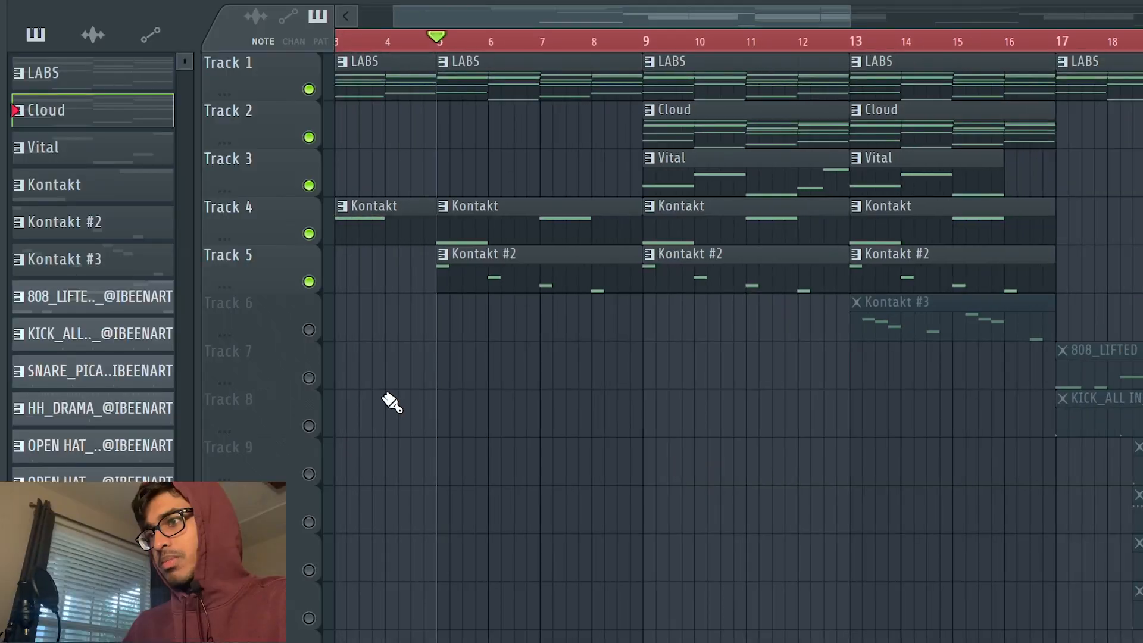
Follow the layered LABS, Cloud, Vital and Kontakt patterns in the playlist from bar 9 to bar 13 during playback
scroll(392, 393, up, 2)
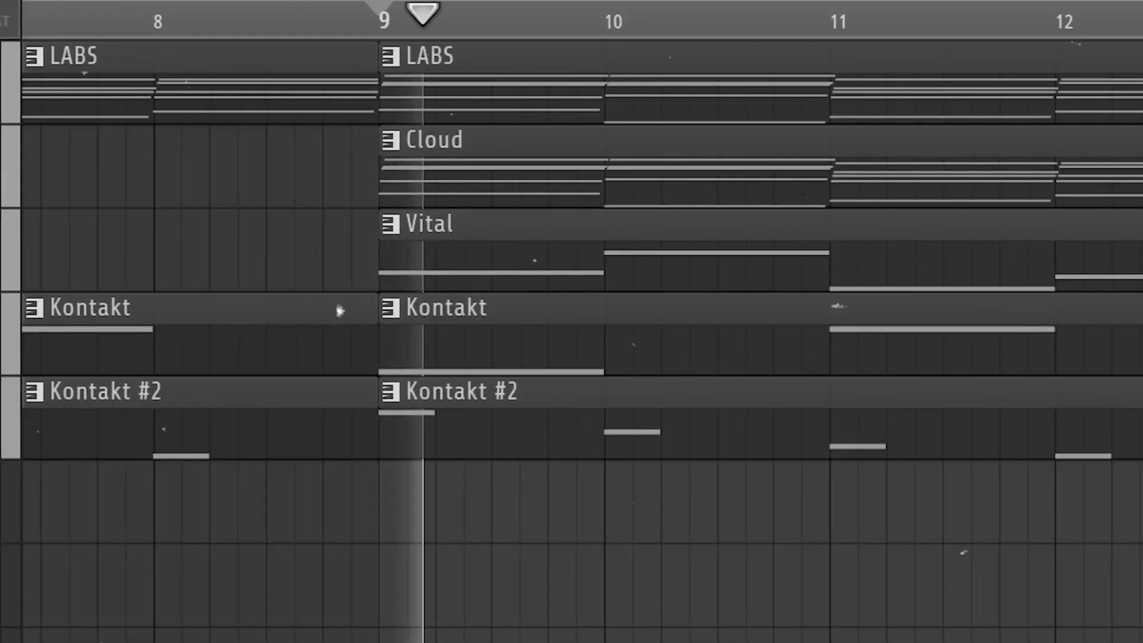
scroll(572, 321, down, 4)
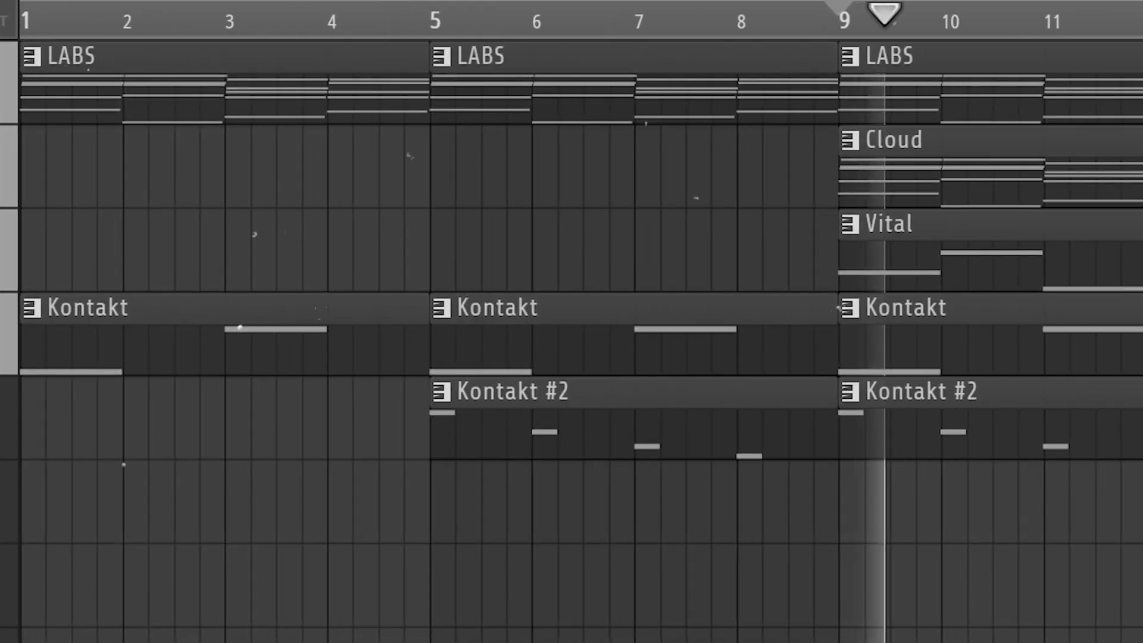
scroll(571, 321, up, 4)
scroll(572, 322, up, 1)
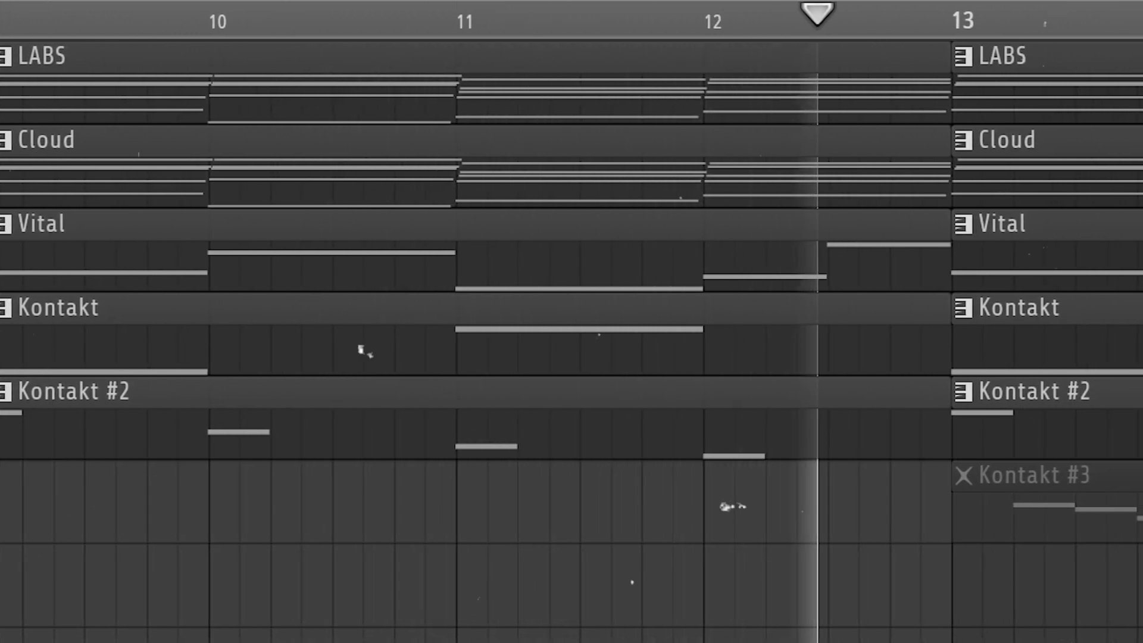
scroll(734, 176, down, 4)
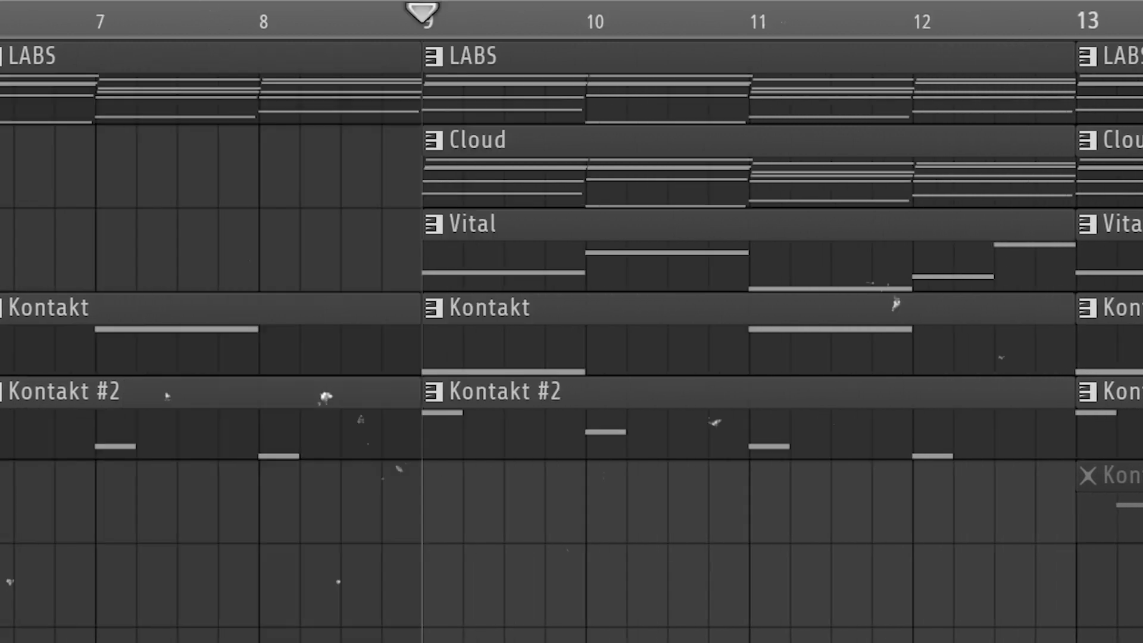
scroll(734, 175, up, 4)
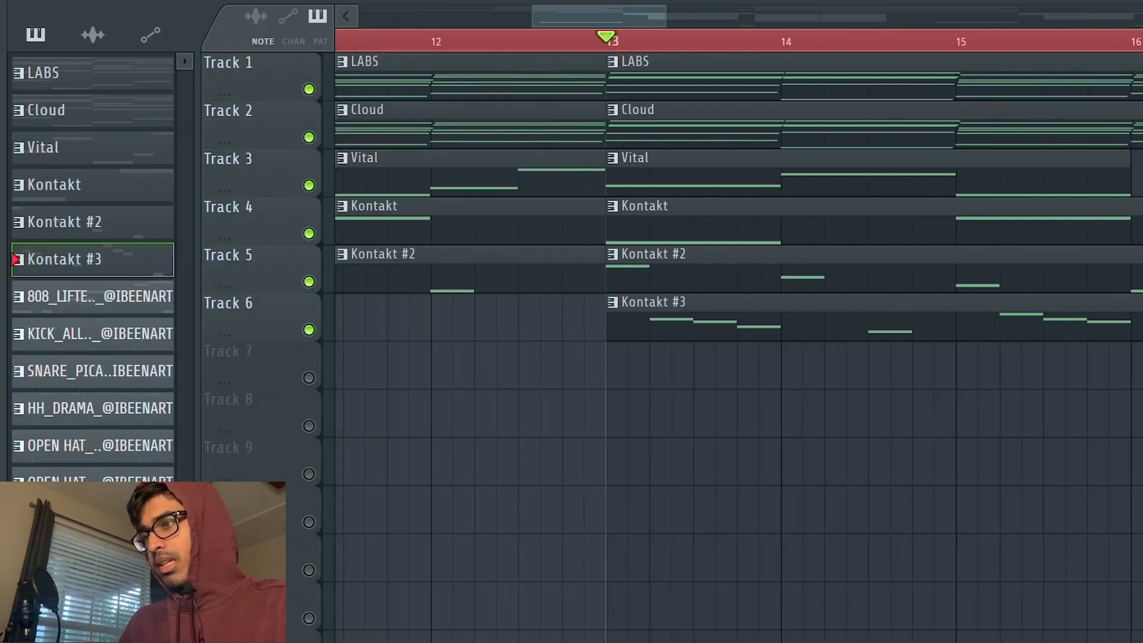
Review the Kontakt #3 mixer track's Fruity parametric EQ 2 and ValhallaSupermassive effects, close both, and hide the mixer
key(F9)
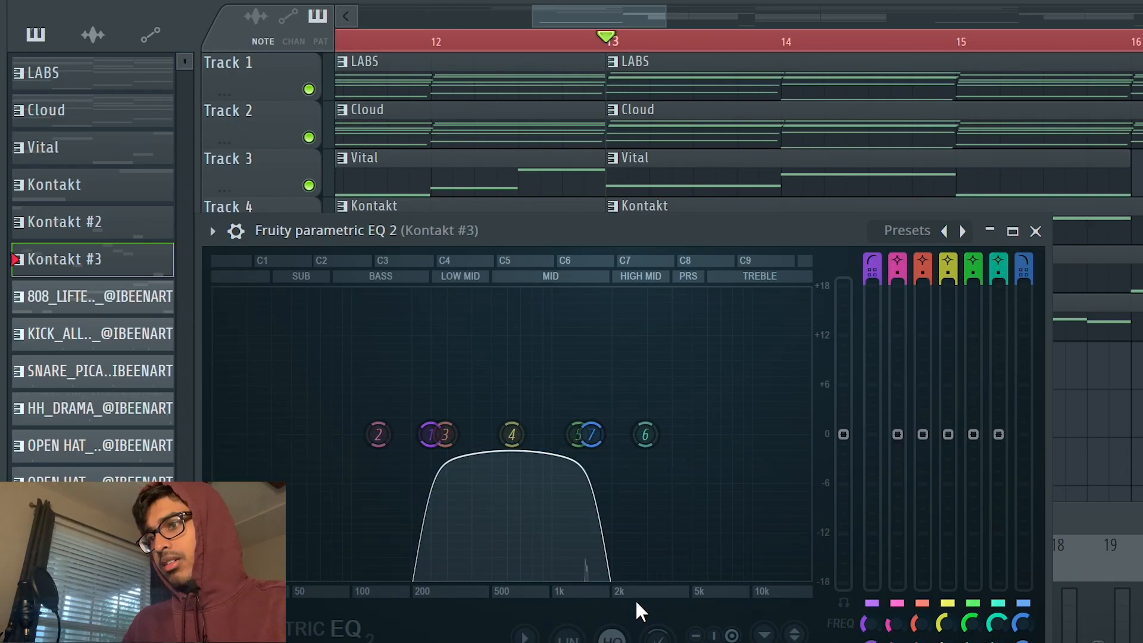
click(1035, 232)
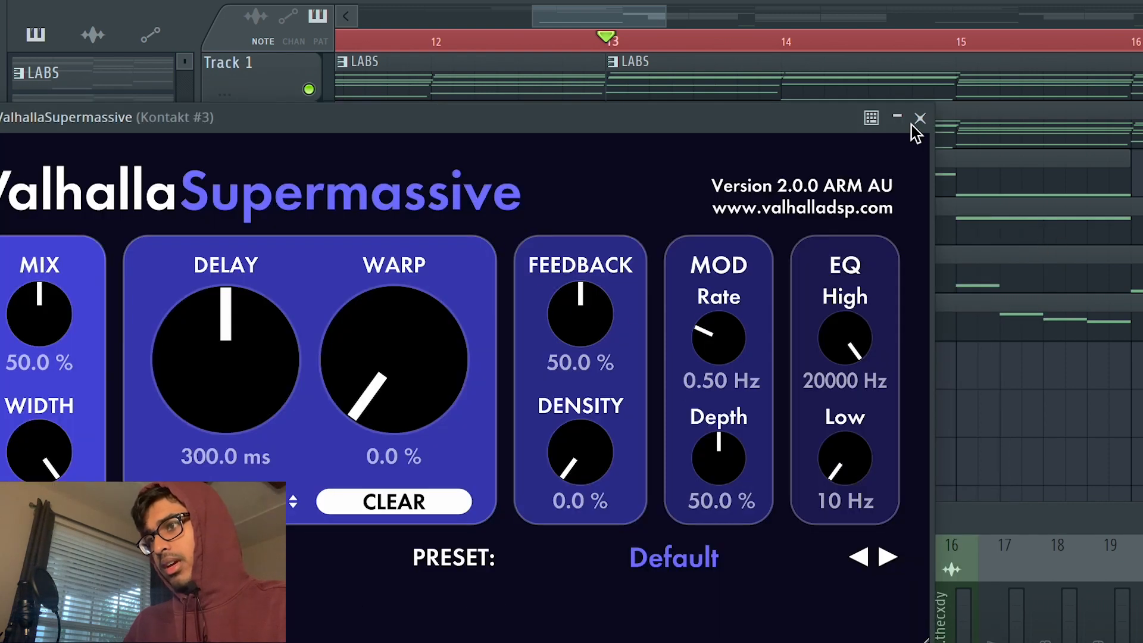
click(919, 119)
key(F9)
Survey the whole arrangement in the playlist and focus on the section starting at bar 17
drag(533, 16, 360, 16)
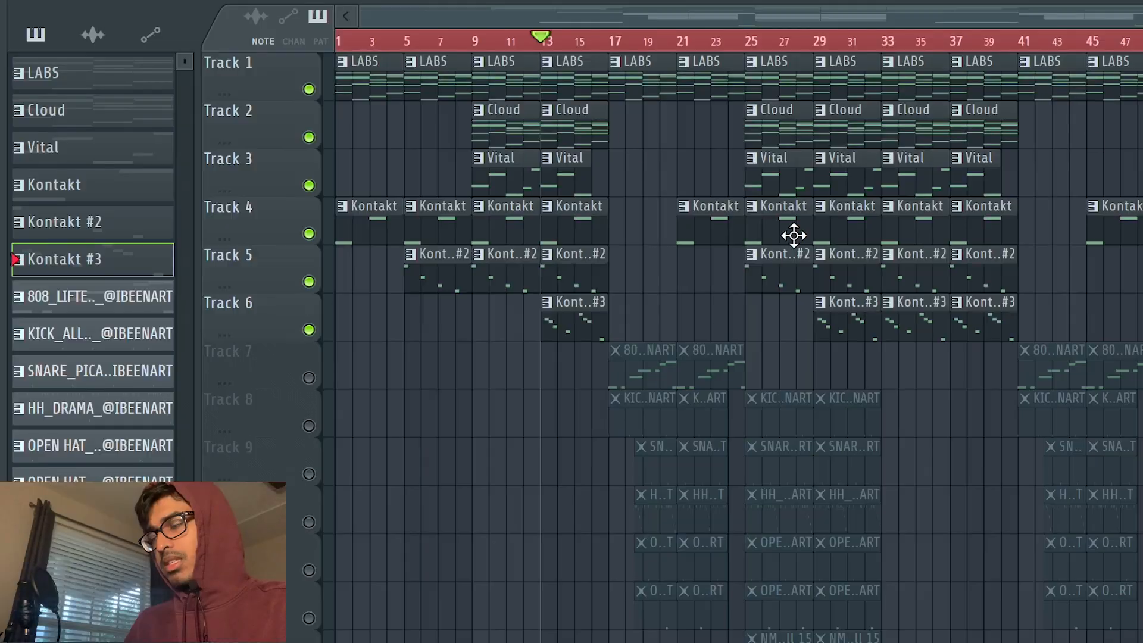
scroll(566, 225, up, 5)
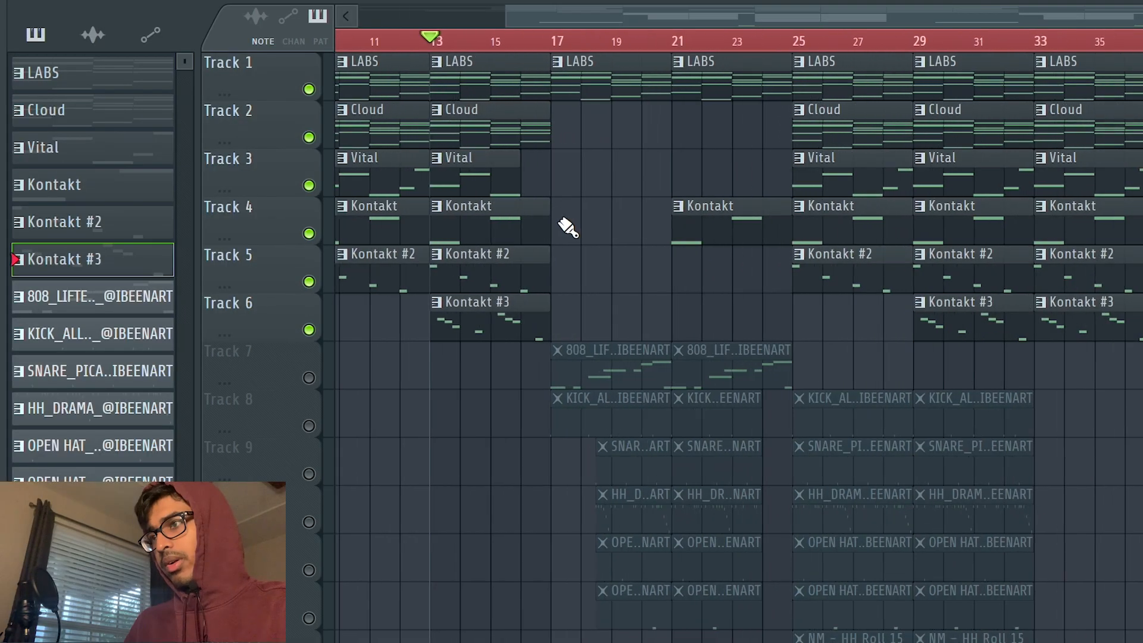